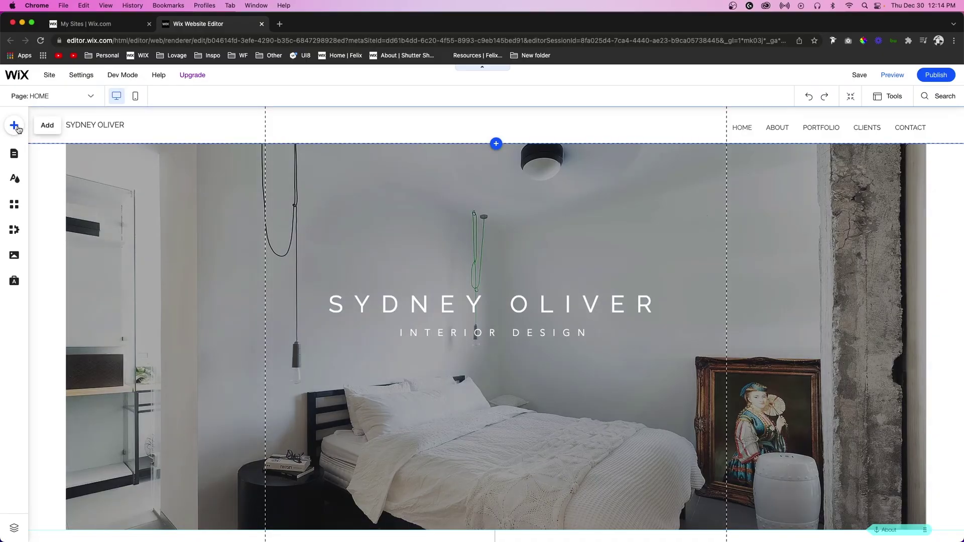
# Step: Drag the Wix Chat 'Let's Chat!' widget from Contact & Forms onto the home page
pyautogui.click(15, 127)
pyautogui.click(51, 348)
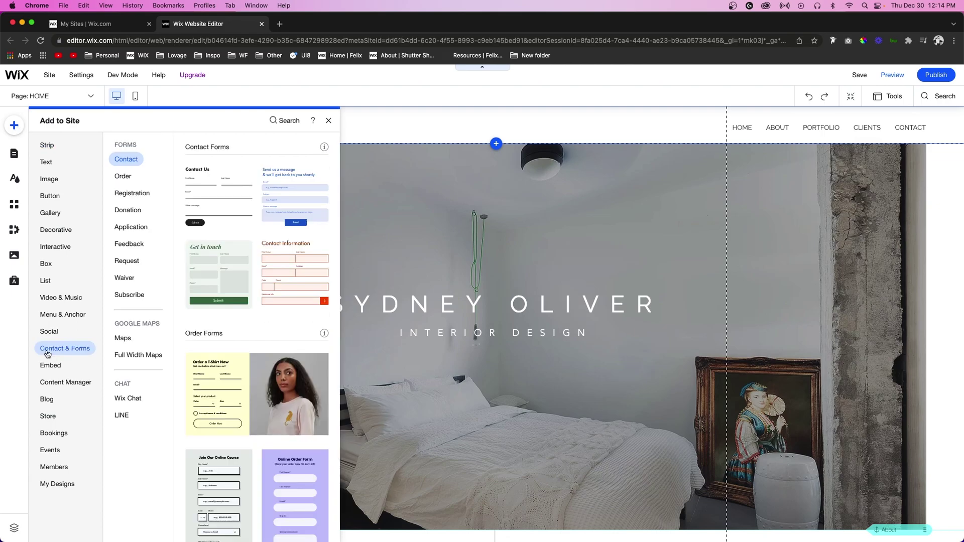
pyautogui.click(133, 398)
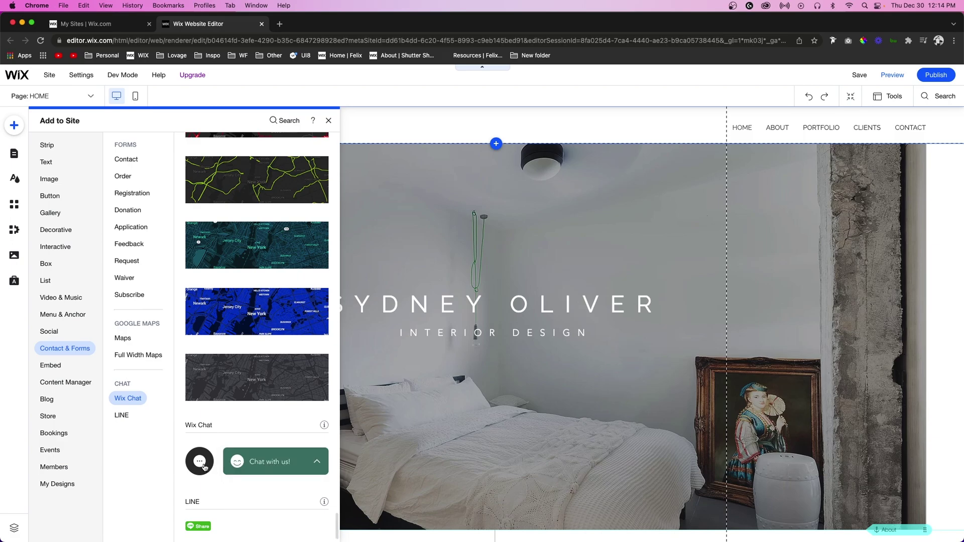
pyautogui.moveTo(273, 462); pyautogui.dragTo(903, 486)
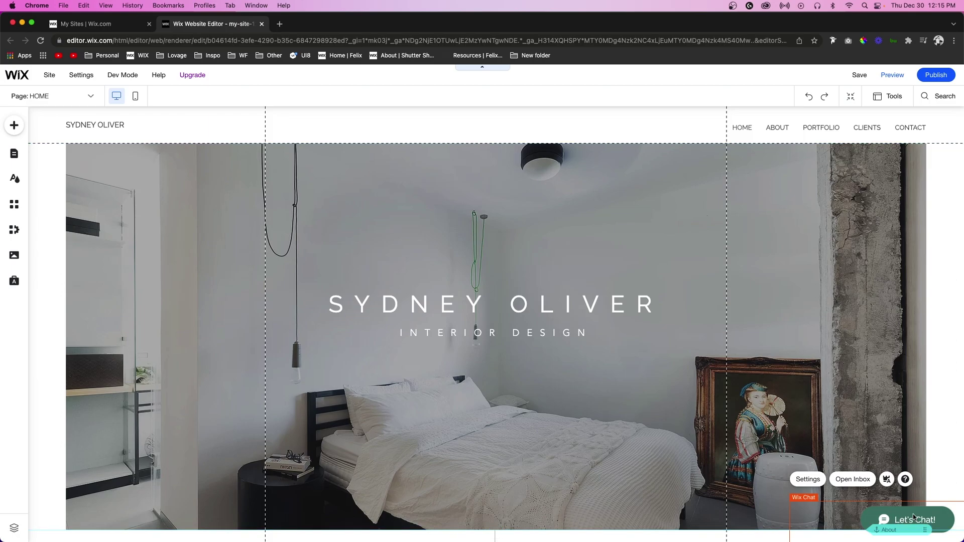
# Step: In the chat's Display settings, try bottom left, then keep the chat at bottom right
pyautogui.click(810, 481)
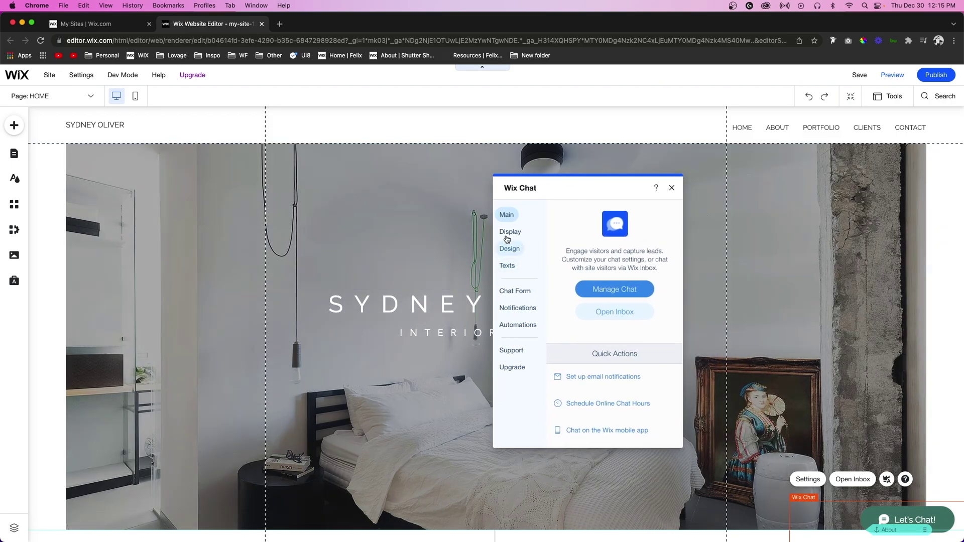
pyautogui.click(509, 233)
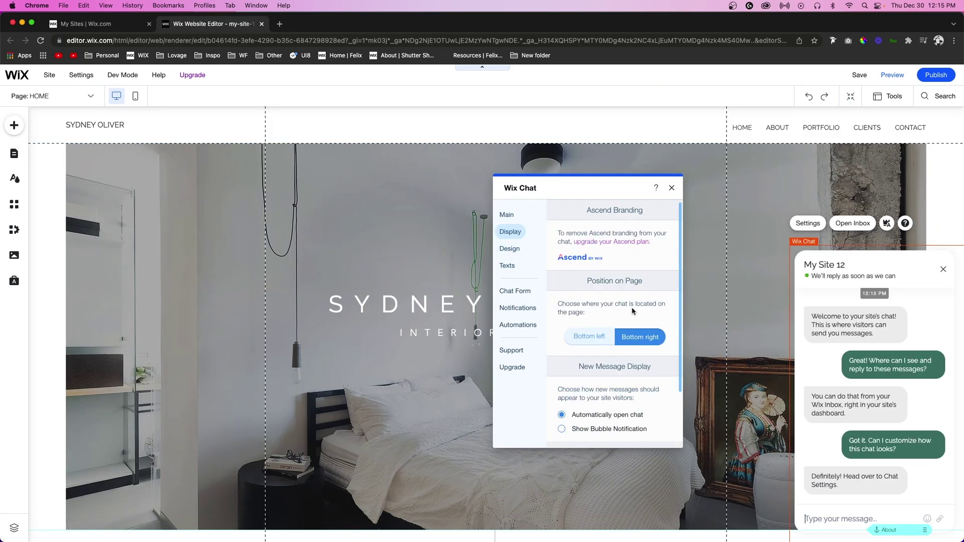
pyautogui.click(592, 341)
pyautogui.click(643, 341)
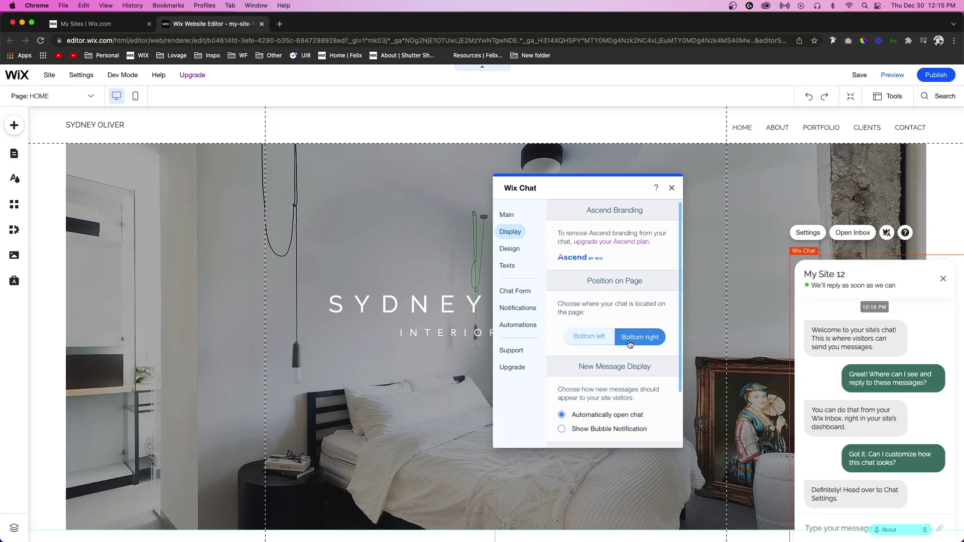
pyautogui.scroll(-2, 630, 344)
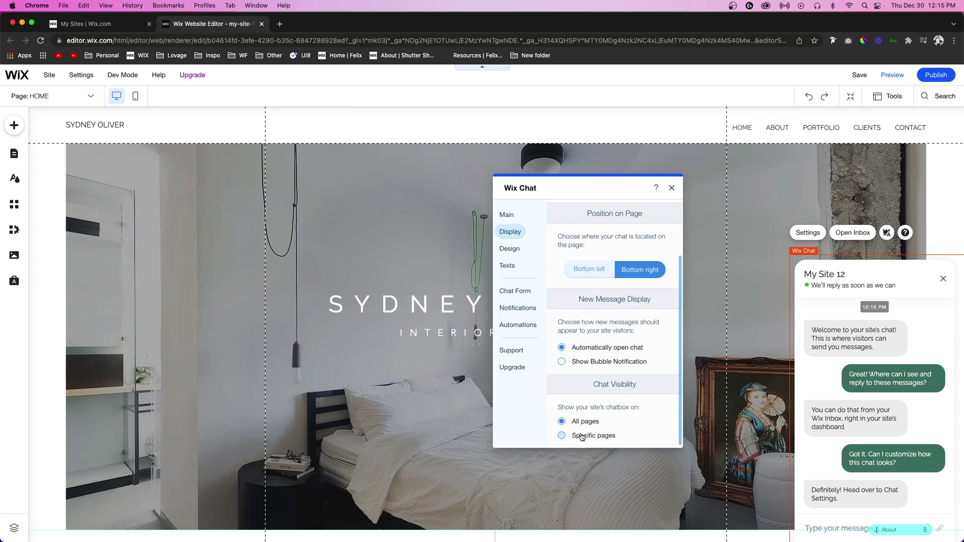
# Step: Compare the Minimized Chat layouts, pick the first icon-only one, and check its background colour
pyautogui.click(509, 249)
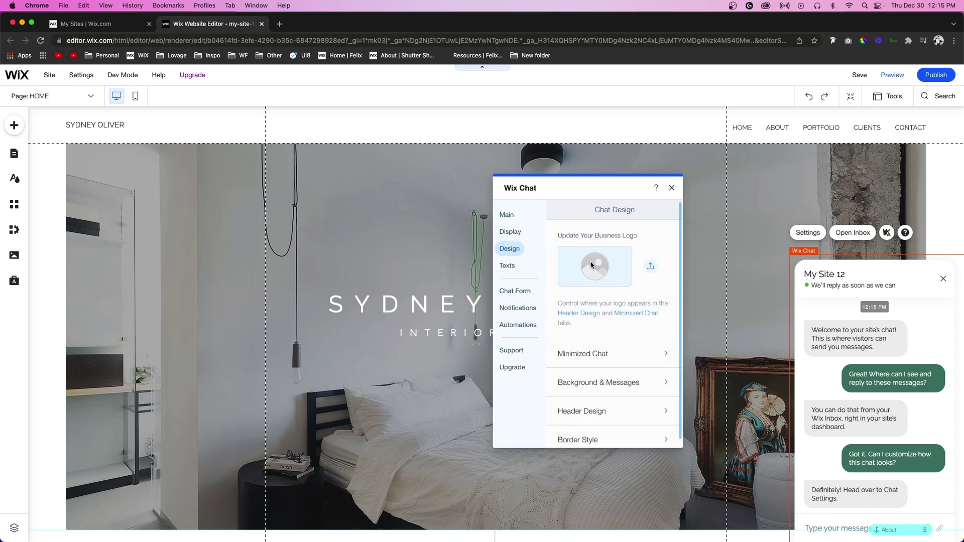
pyautogui.scroll(-1, 622, 345)
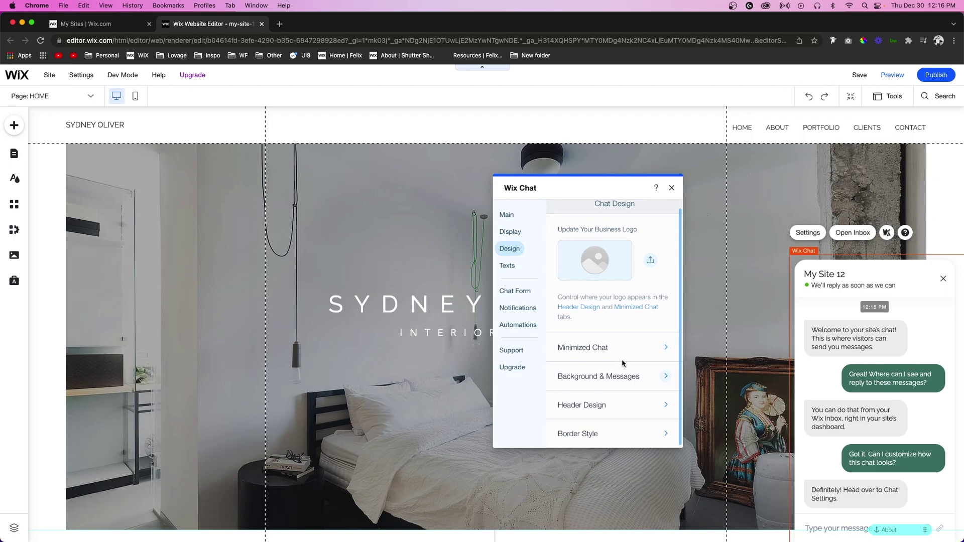
pyautogui.click(622, 352)
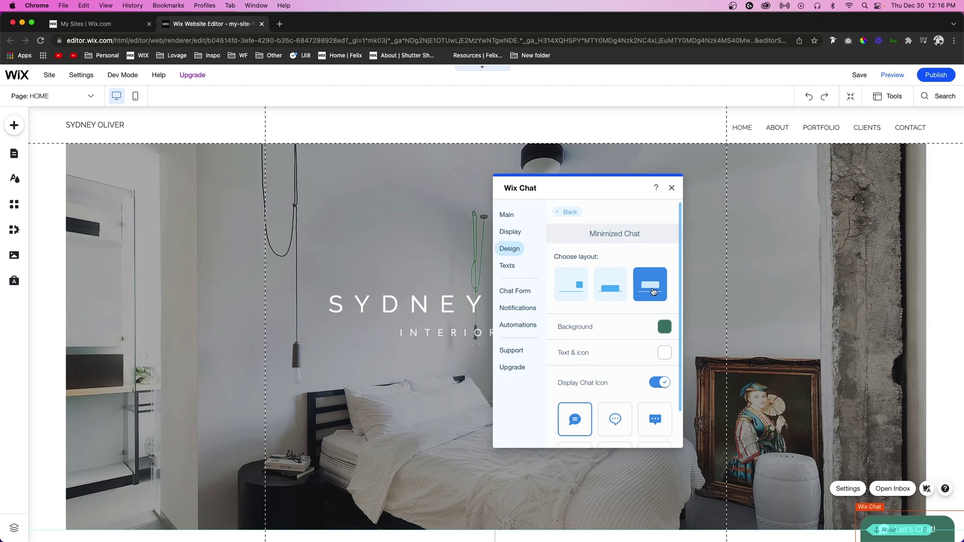
pyautogui.click(617, 287)
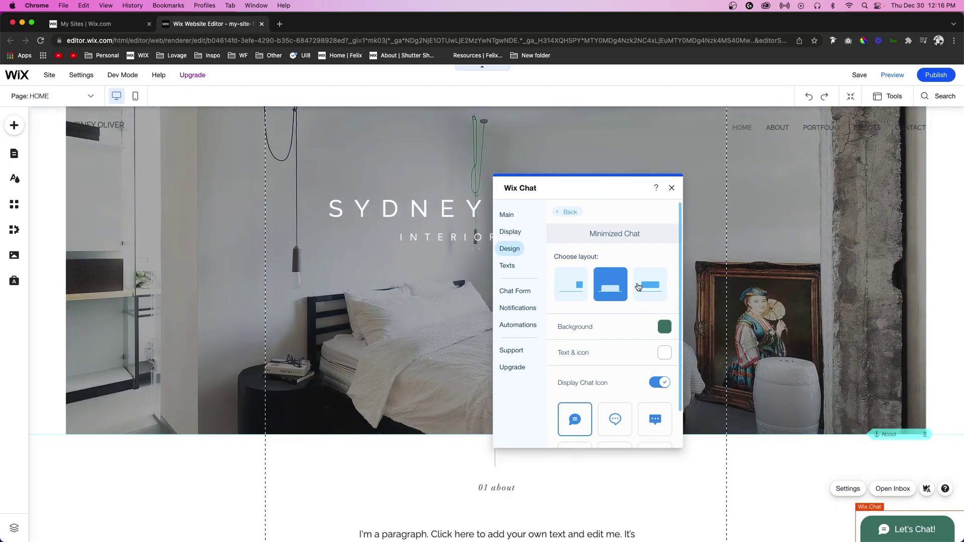
pyautogui.click(648, 286)
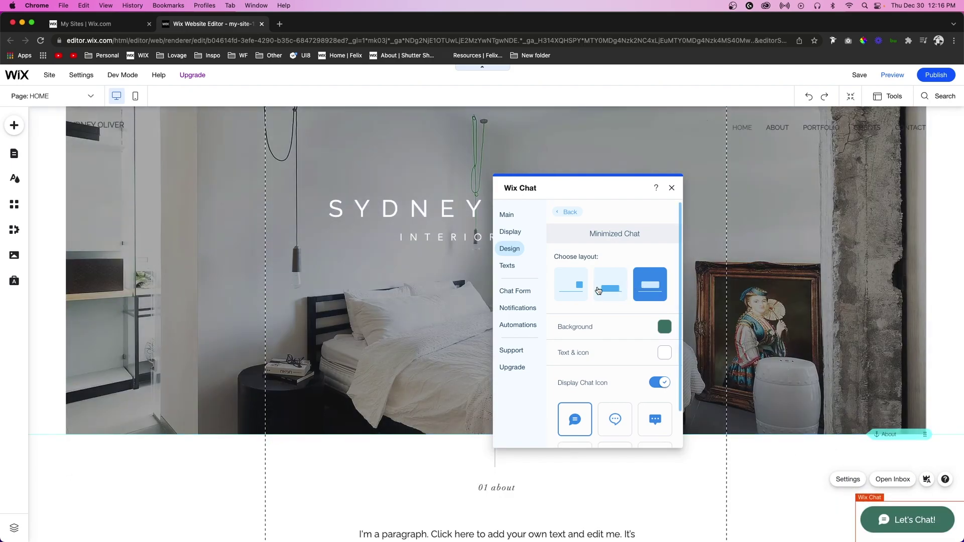
pyautogui.click(564, 292)
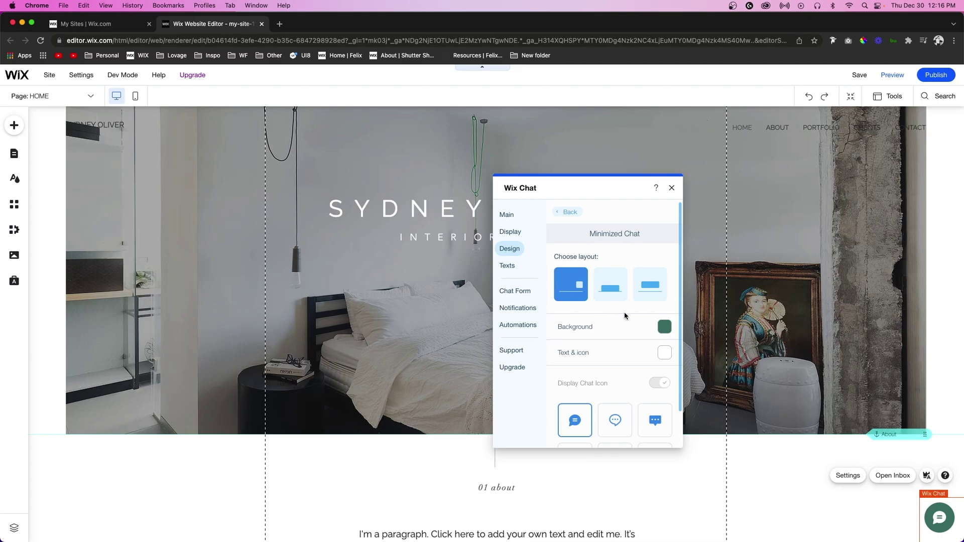
pyautogui.click(664, 327)
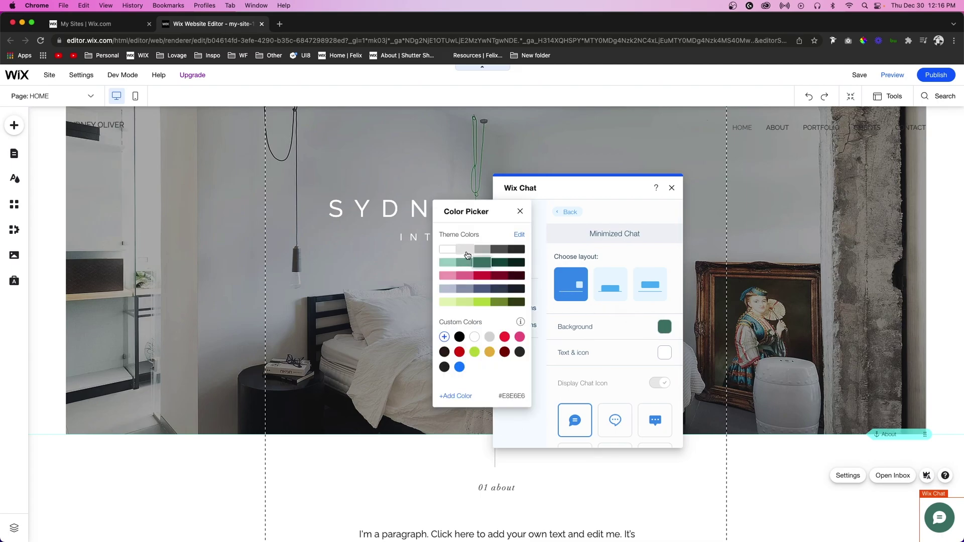
pyautogui.scroll(-2, 624, 363)
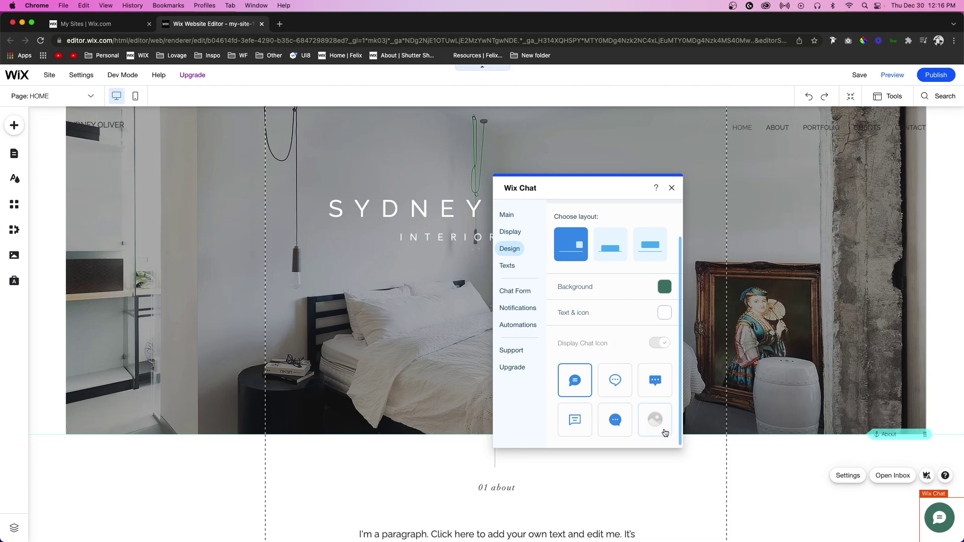
pyautogui.click(507, 265)
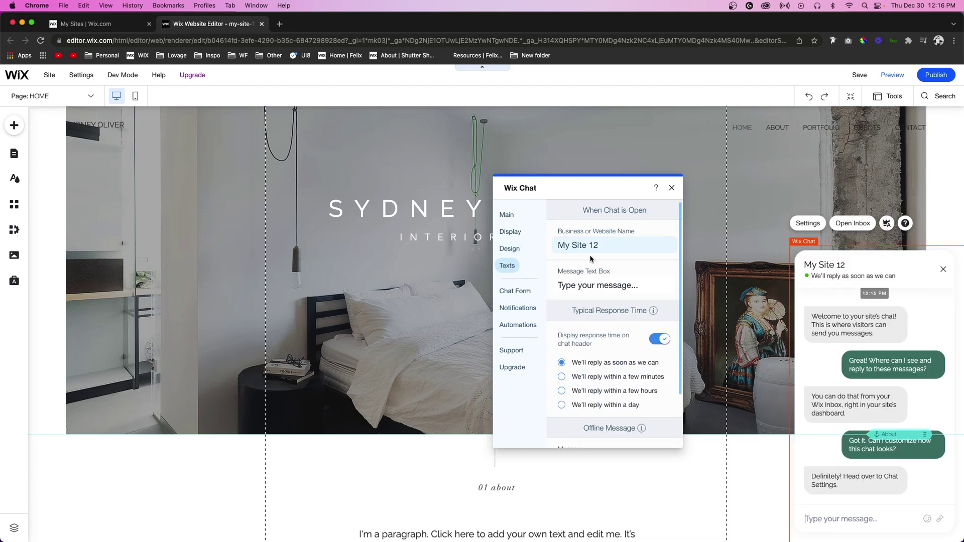
pyautogui.click(621, 246)
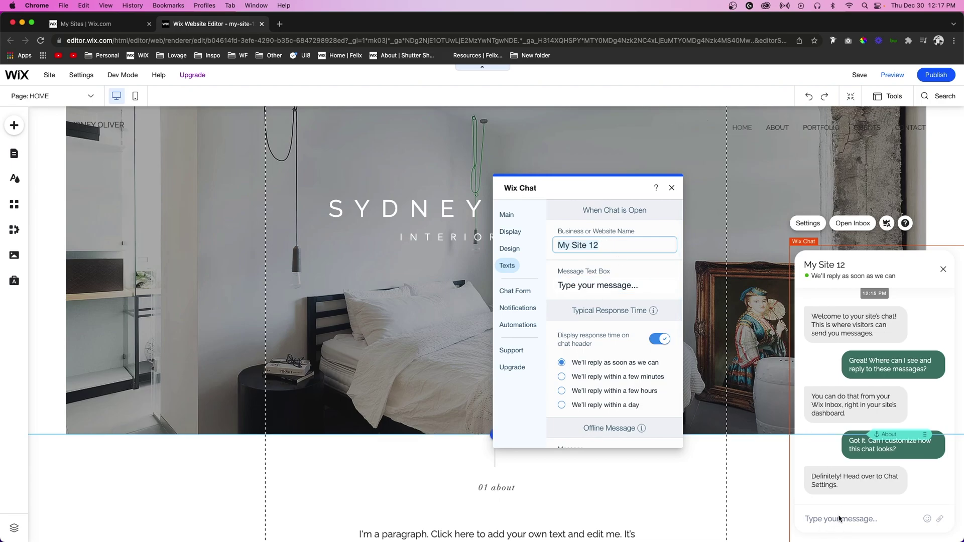
pyautogui.scroll(-3, 601, 277)
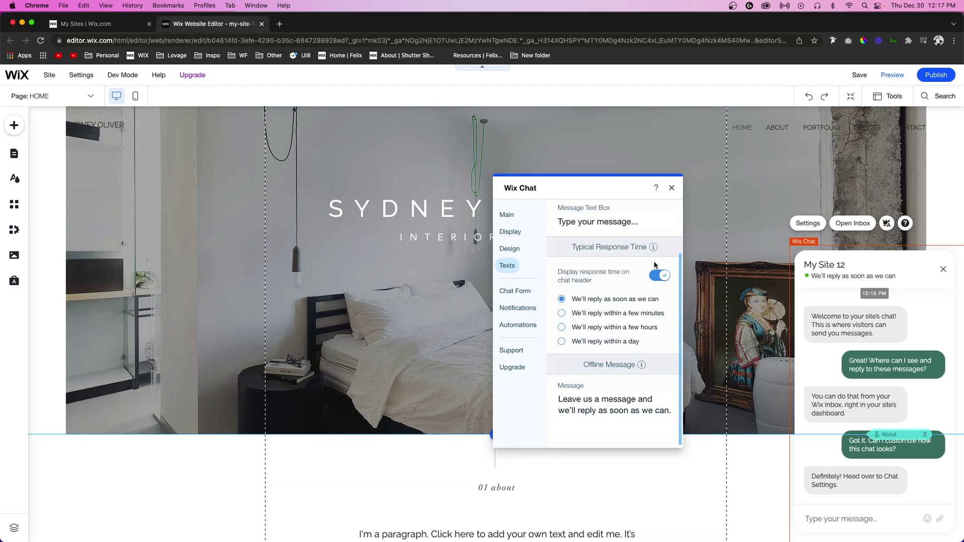
pyautogui.click(659, 275)
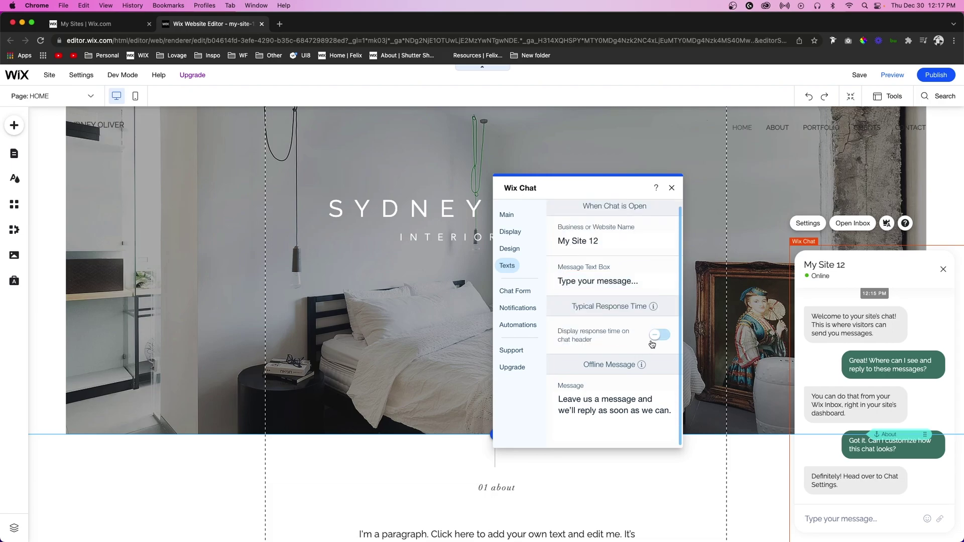
pyautogui.click(658, 337)
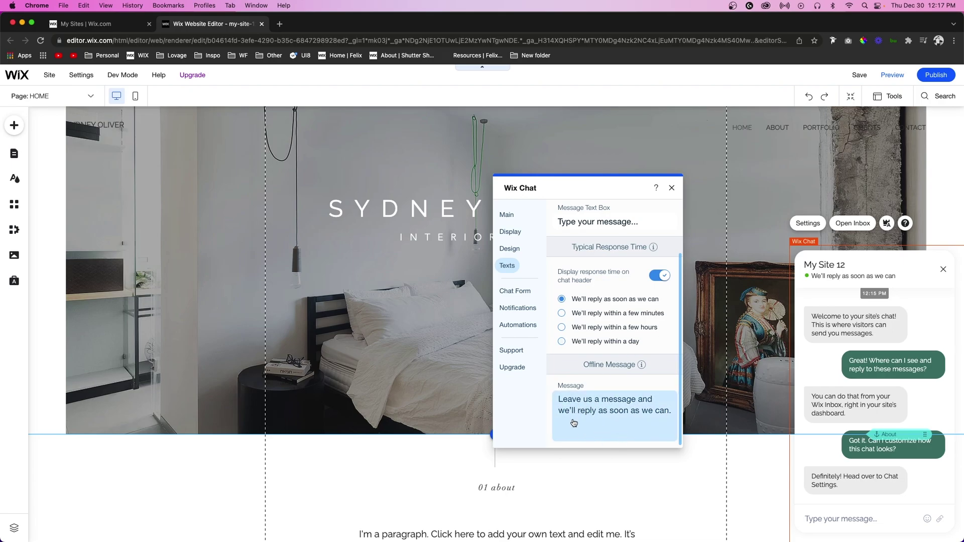
# Step: Open the pre-chat form settings in the dashboard and add a phone number field
pyautogui.click(515, 291)
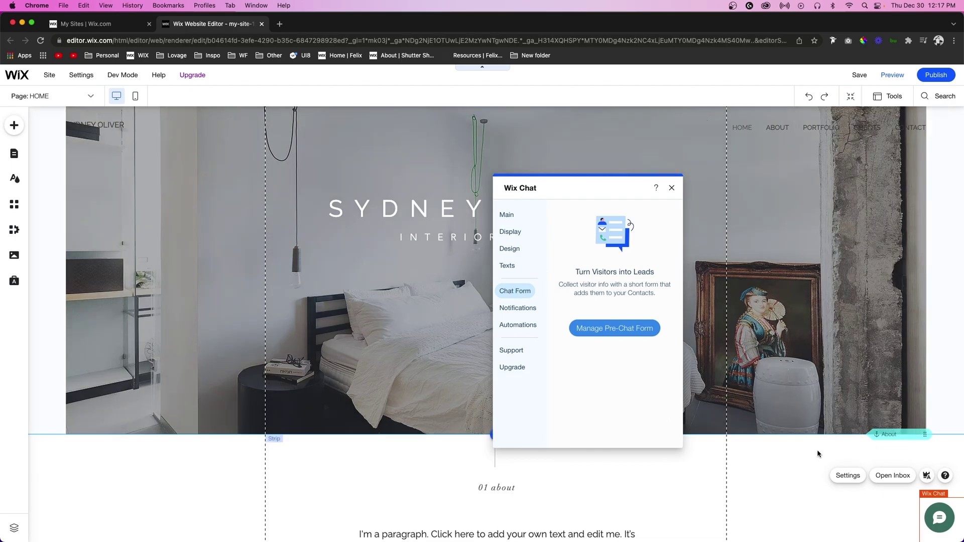
pyautogui.click(607, 335)
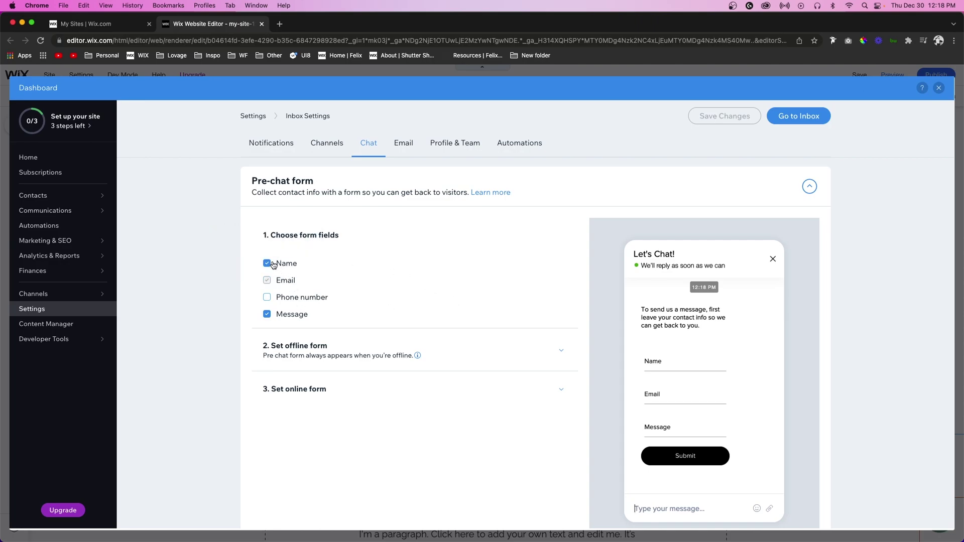
pyautogui.moveTo(269, 280)
pyautogui.click(280, 298)
# Step: Set the online form to appear once visitors open the chat, then close the Dashboard
pyautogui.scroll(-3, 291, 322)
pyautogui.click(314, 347)
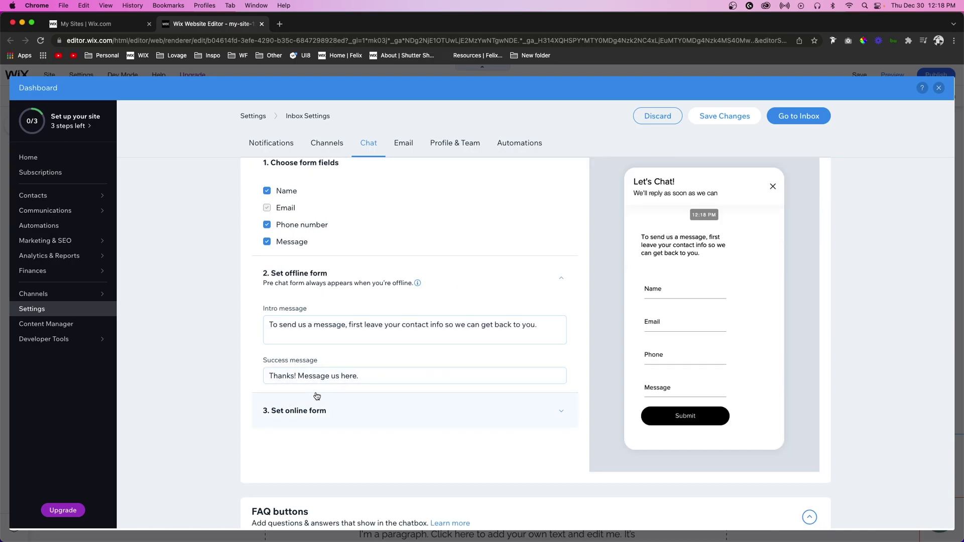
pyautogui.click(342, 420)
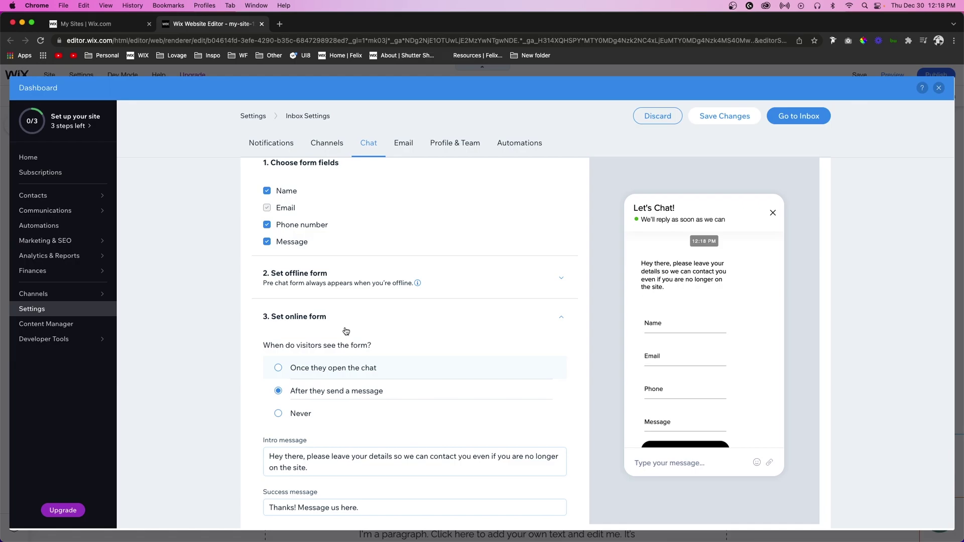
pyautogui.scroll(-3, 372, 386)
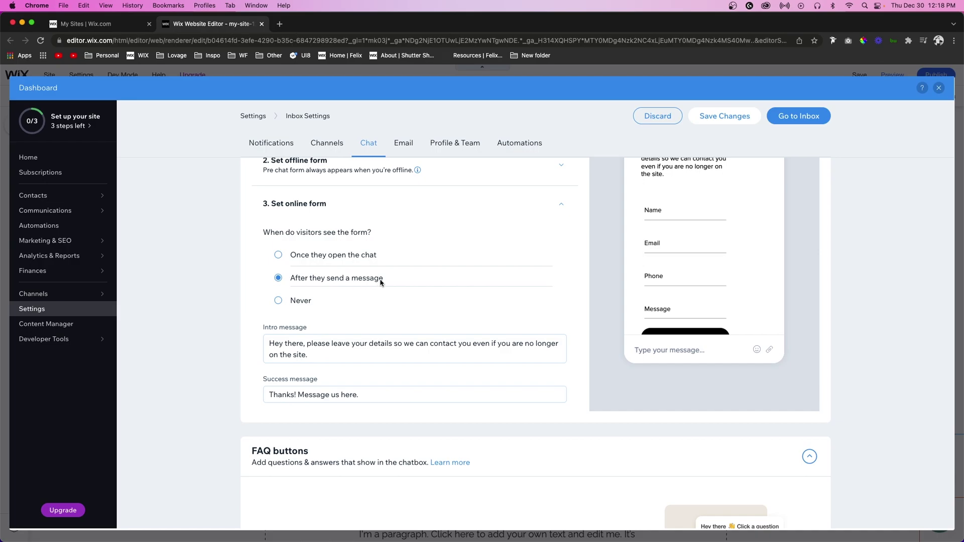
pyautogui.click(310, 259)
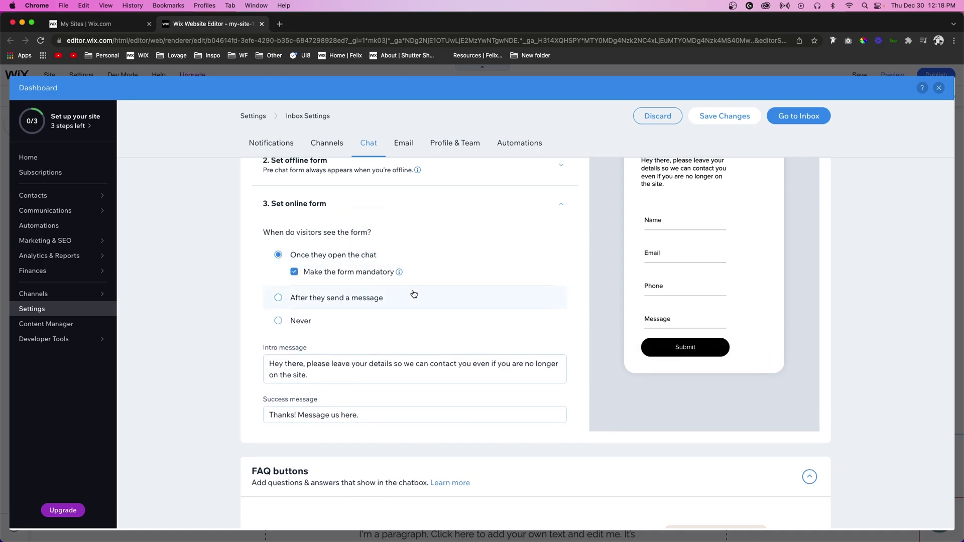
pyautogui.scroll(-5, 412, 293)
pyautogui.scroll(5, 812, 254)
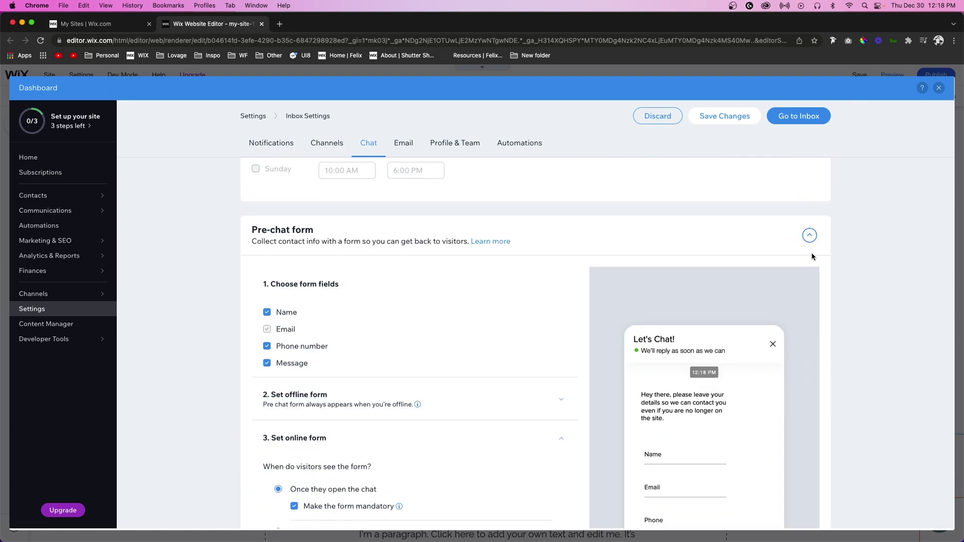
pyautogui.click(810, 238)
pyautogui.click(938, 87)
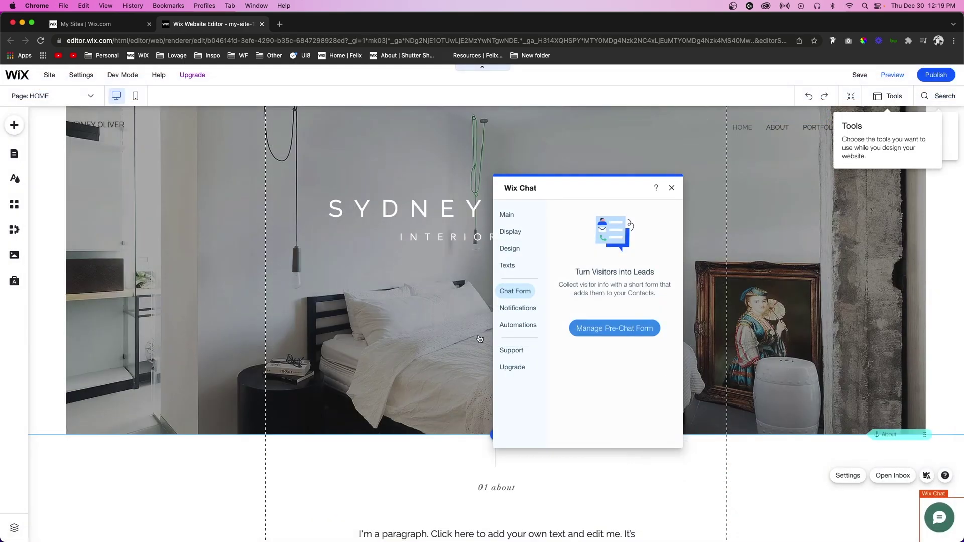
# Step: Review the chat's Notifications settings, then view its Automations options
pyautogui.click(517, 309)
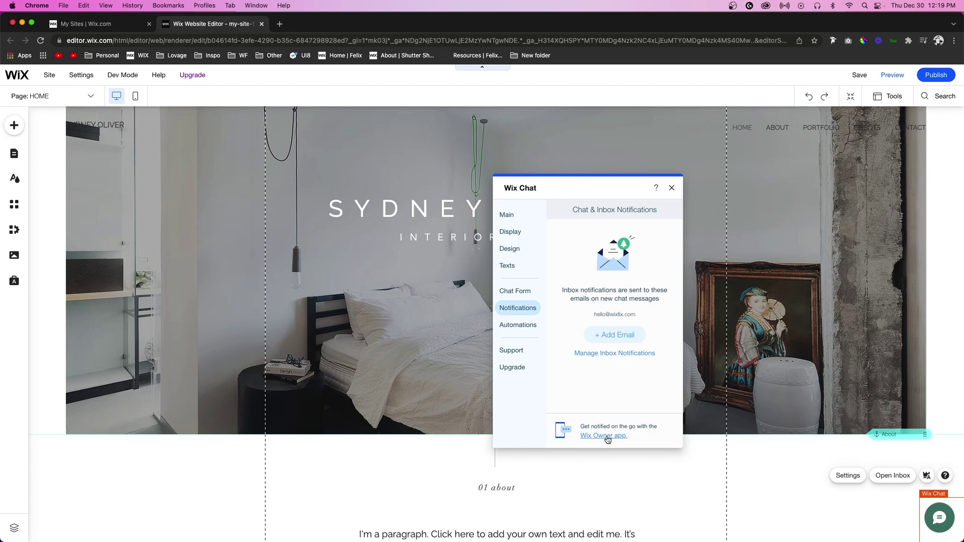
pyautogui.click(518, 330)
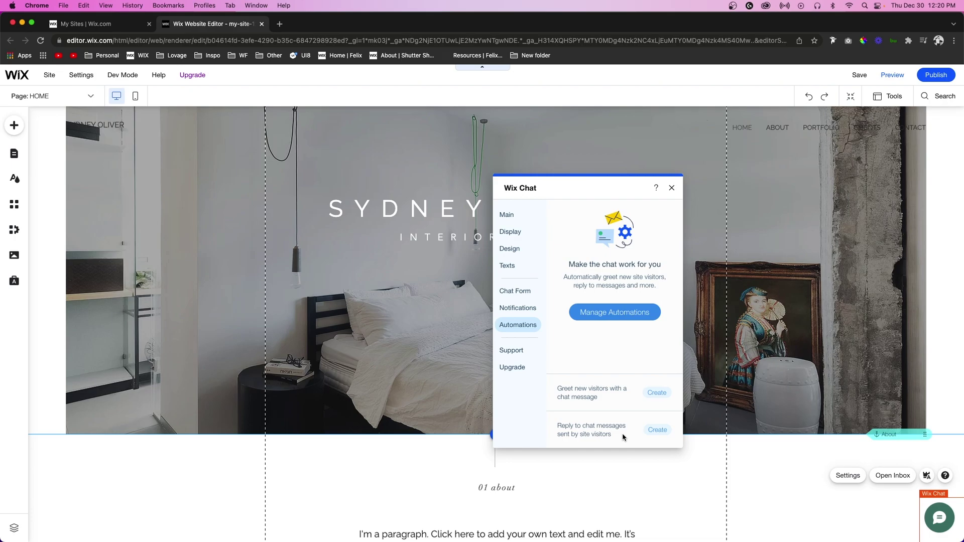
# Step: Open Inbox Settings > Chat through Manage Automations and check that scheduled chat hours need an upgrade
pyautogui.click(611, 312)
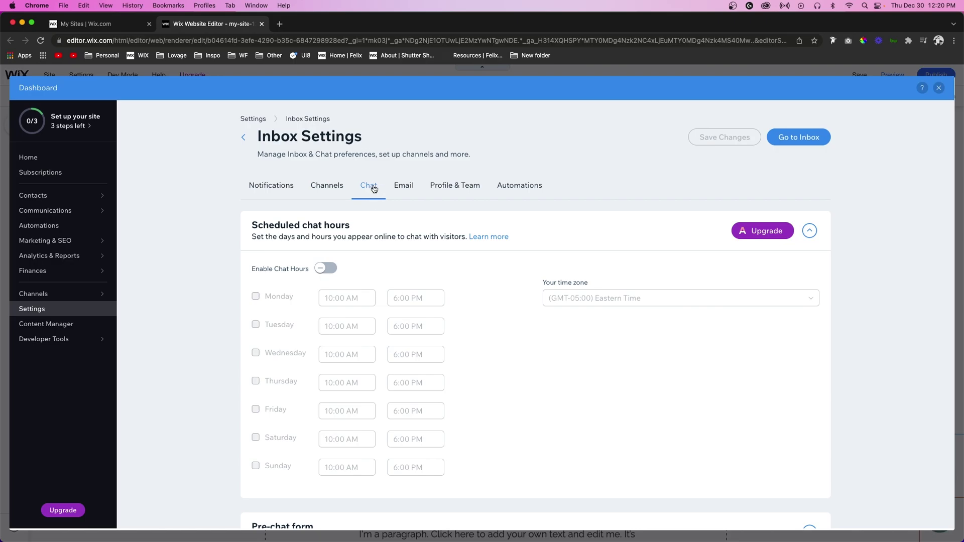
pyautogui.scroll(-5, 611, 369)
pyautogui.scroll(-5, 610, 369)
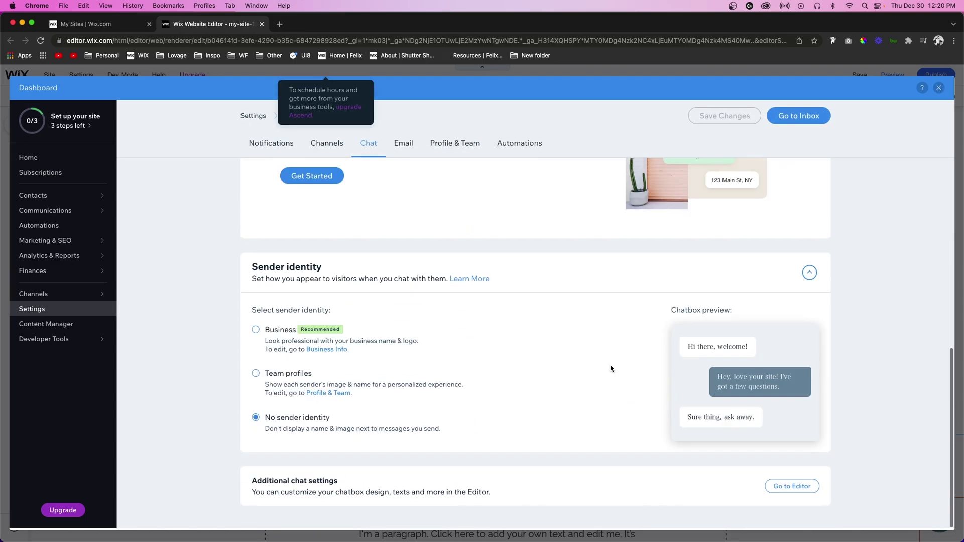
pyautogui.scroll(15, 611, 369)
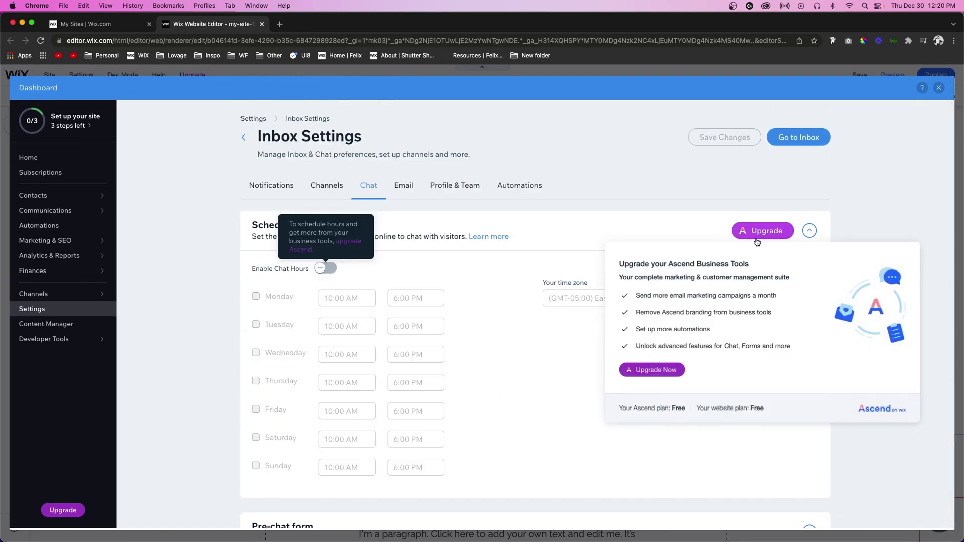
pyautogui.moveTo(757, 240)
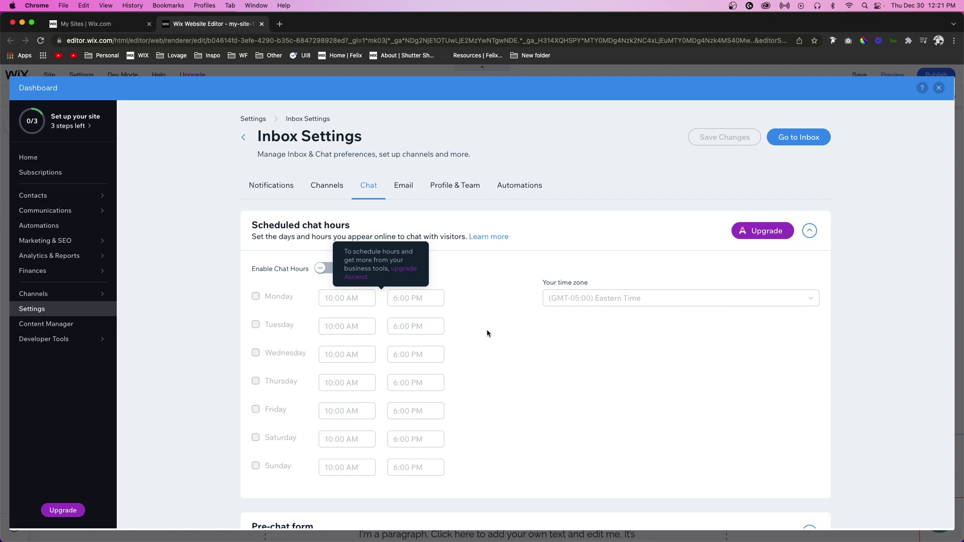
pyautogui.scroll(-7, 487, 333)
pyautogui.scroll(1, 215, 243)
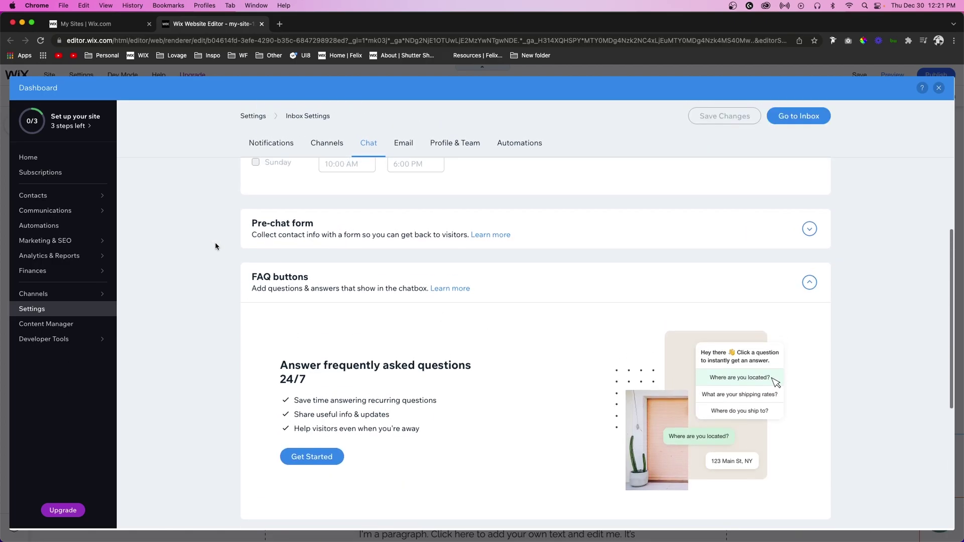
pyautogui.scroll(-3, 322, 226)
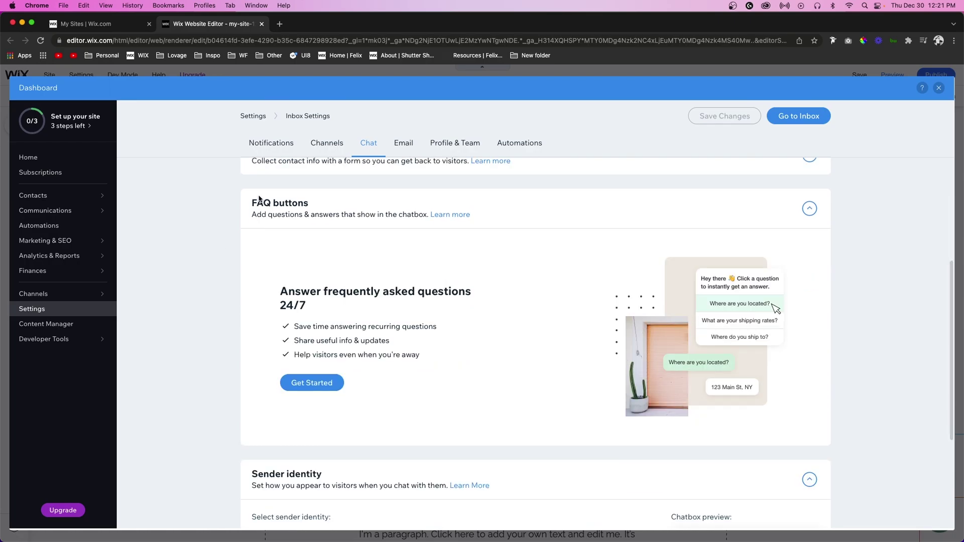
pyautogui.scroll(1, 541, 333)
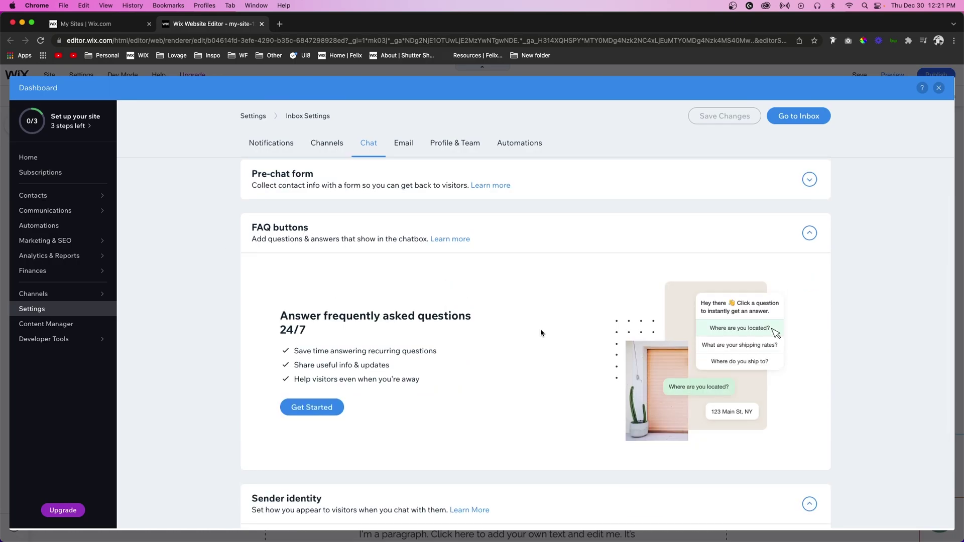
pyautogui.scroll(-1, 541, 333)
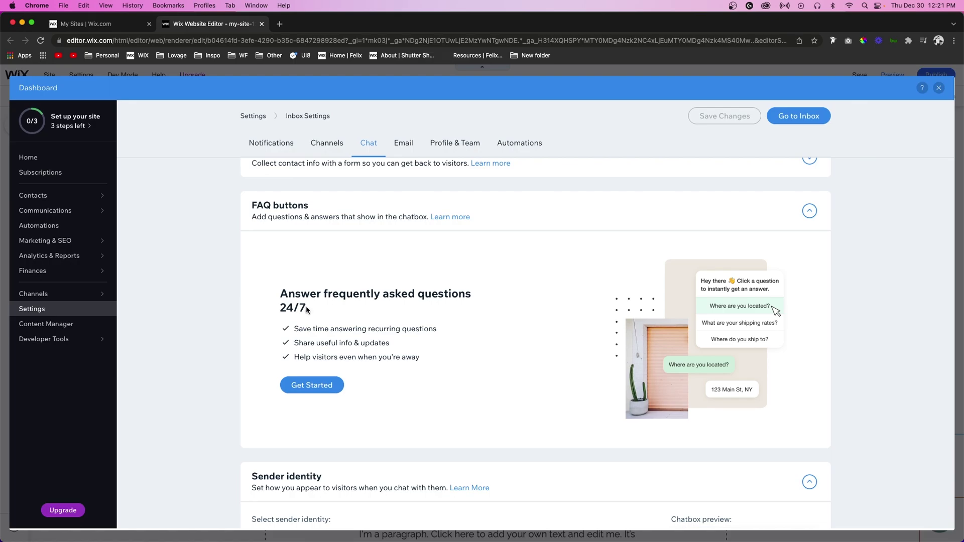
pyautogui.moveTo(309, 309); pyautogui.dragTo(279, 296)
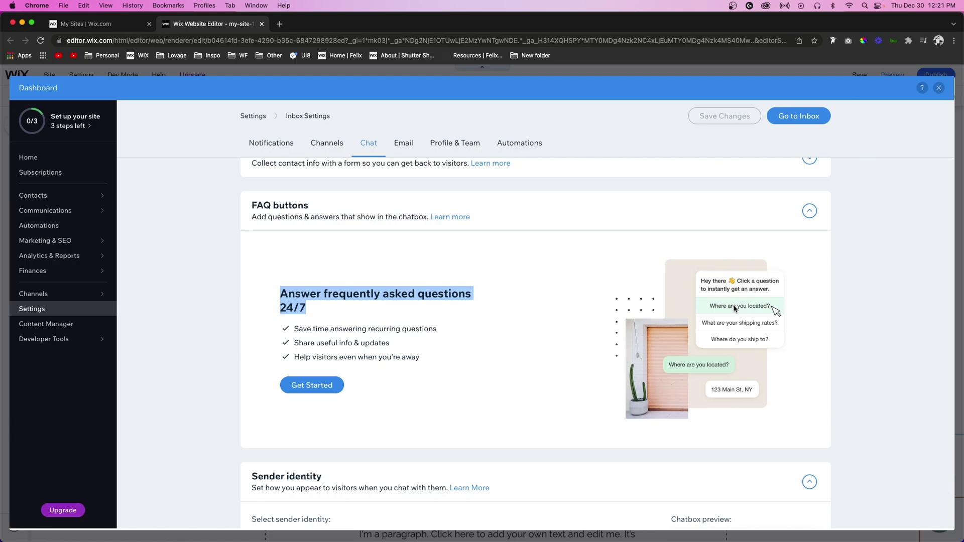
pyautogui.scroll(-5, 276, 268)
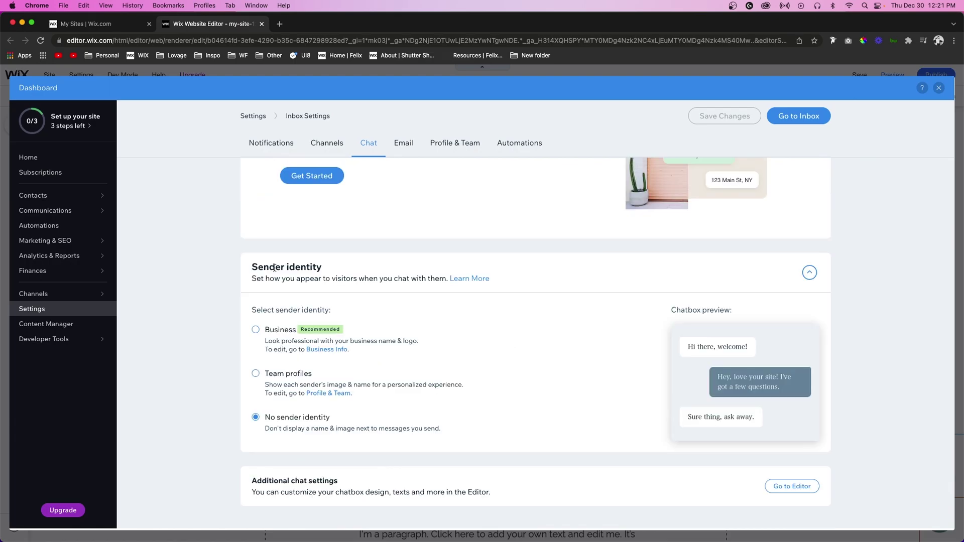
# Step: Choose Team profiles as the chat sender identity after briefly comparing it with Business
pyautogui.click(279, 382)
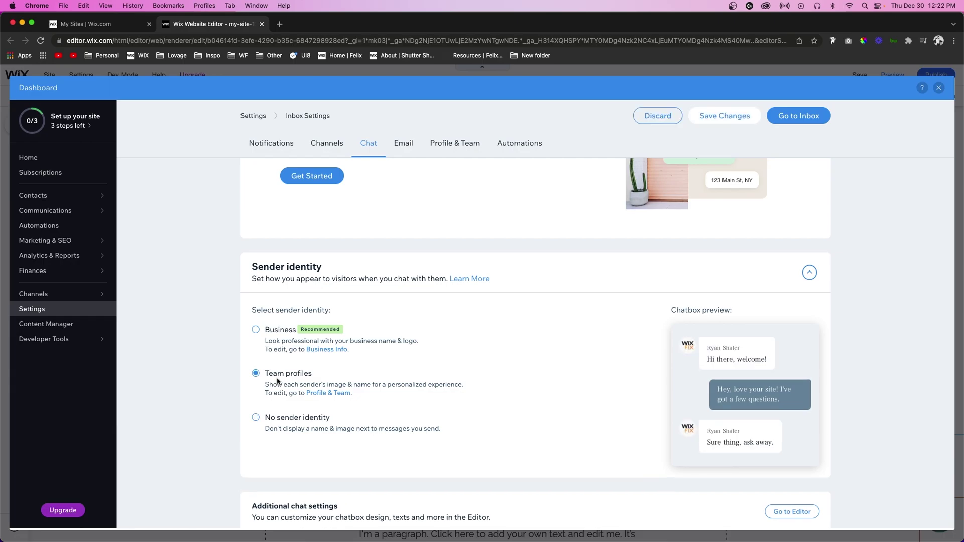
pyautogui.click(277, 347)
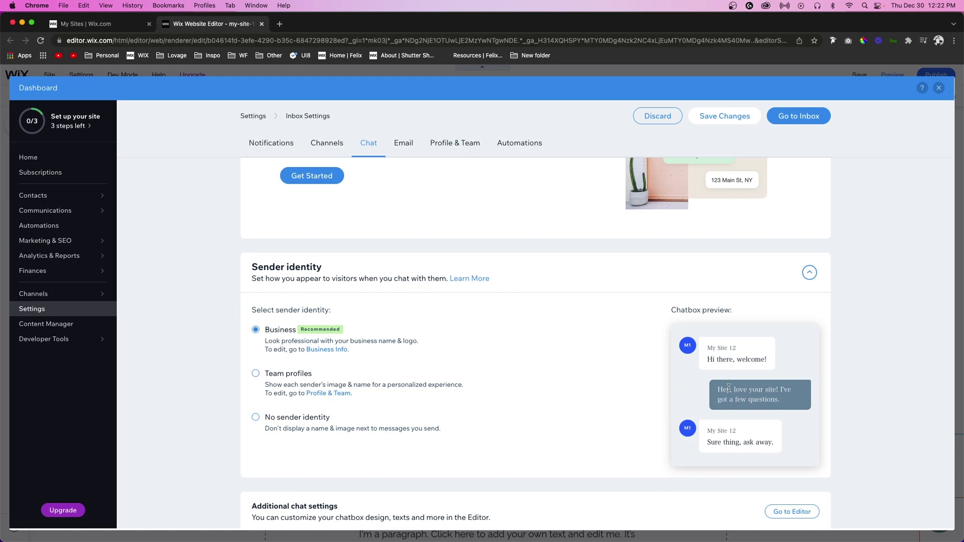
pyautogui.click(278, 391)
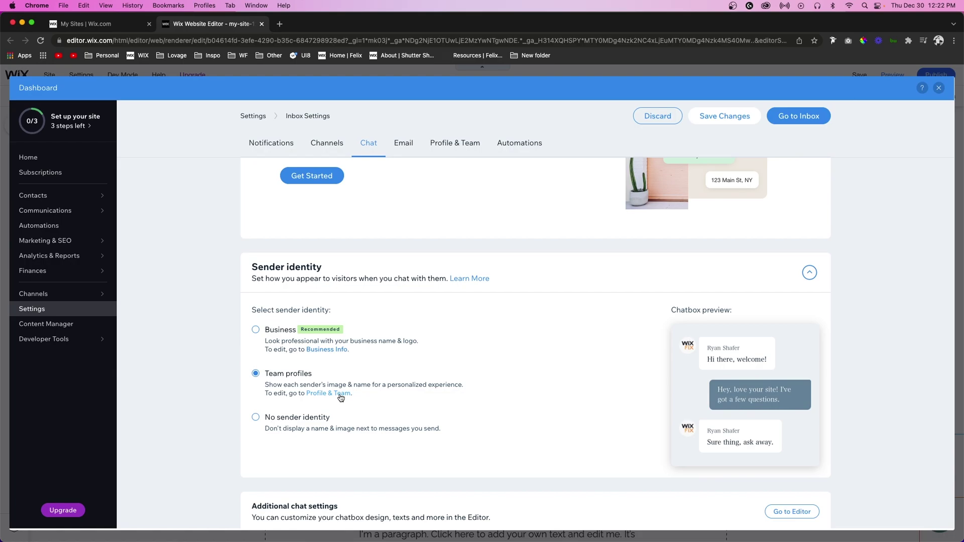
pyautogui.scroll(-1, 454, 405)
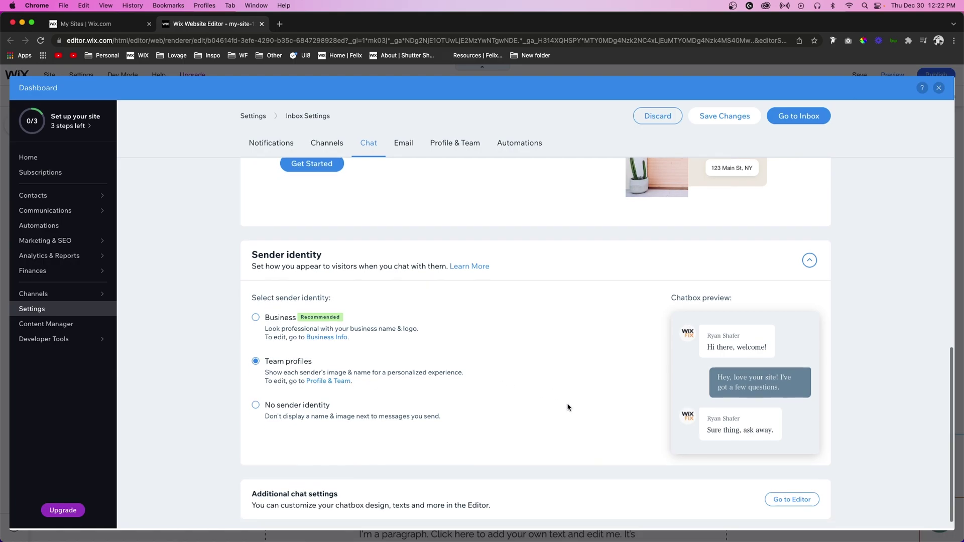
pyautogui.scroll(15, 226, 257)
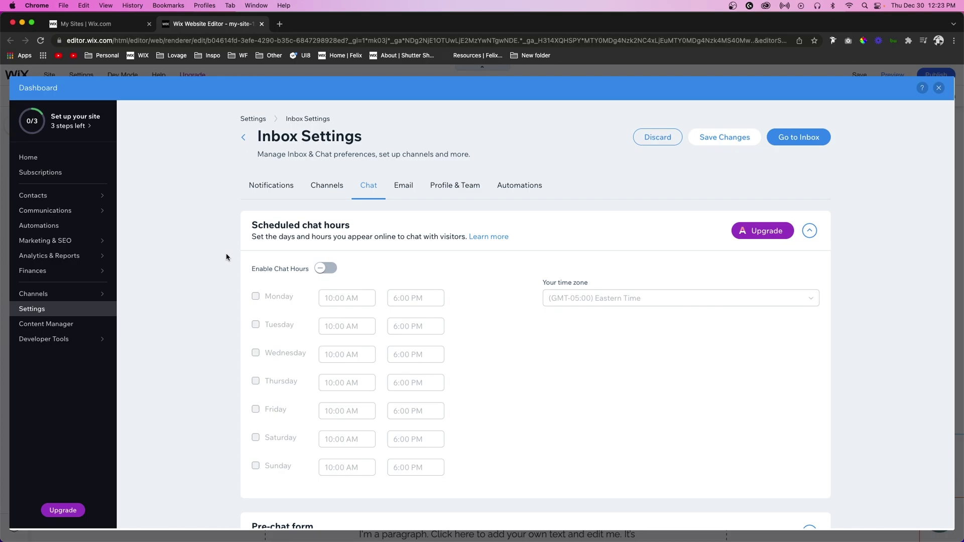
# Step: Go to Communications > Inbox, answering the save-changes prompt, to reach the Getting Started conversation
pyautogui.moveTo(61, 214)
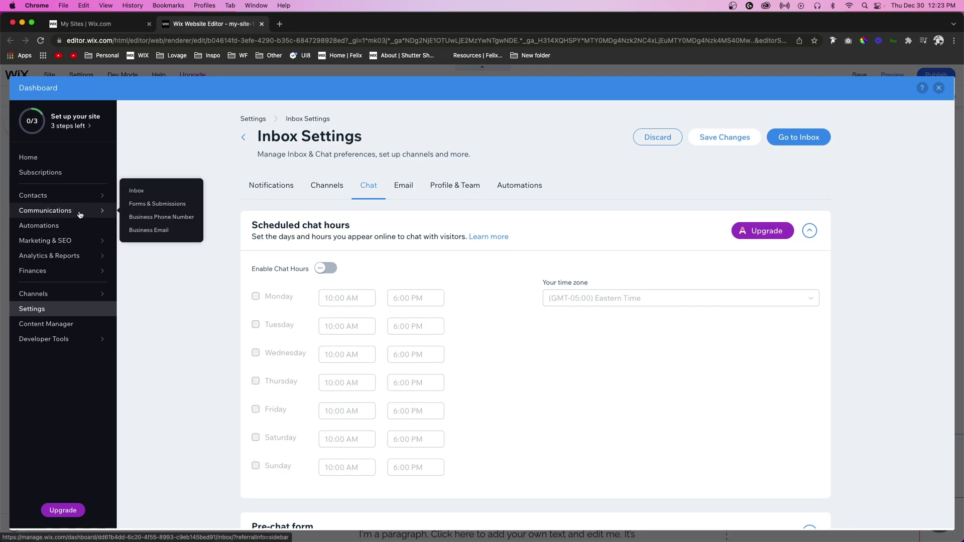
pyautogui.click(144, 191)
pyautogui.click(480, 332)
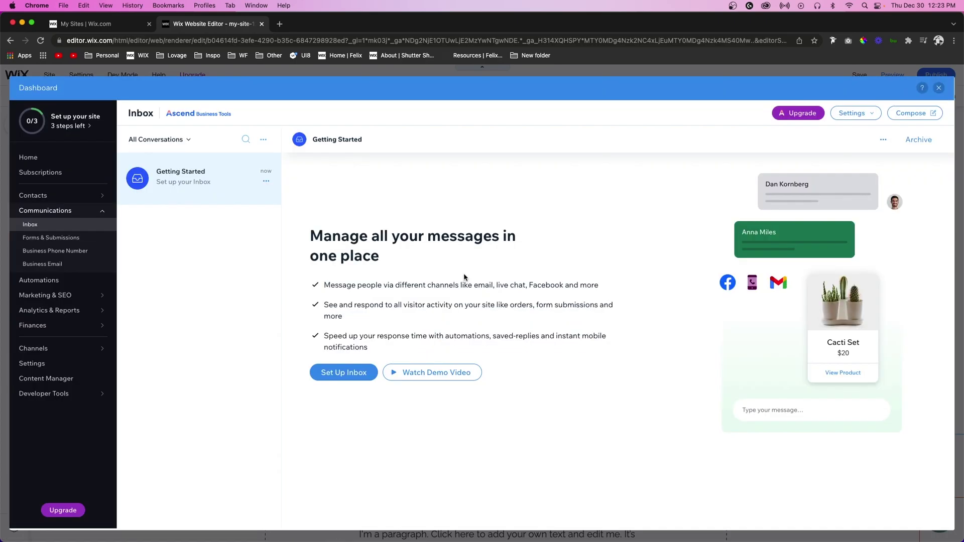